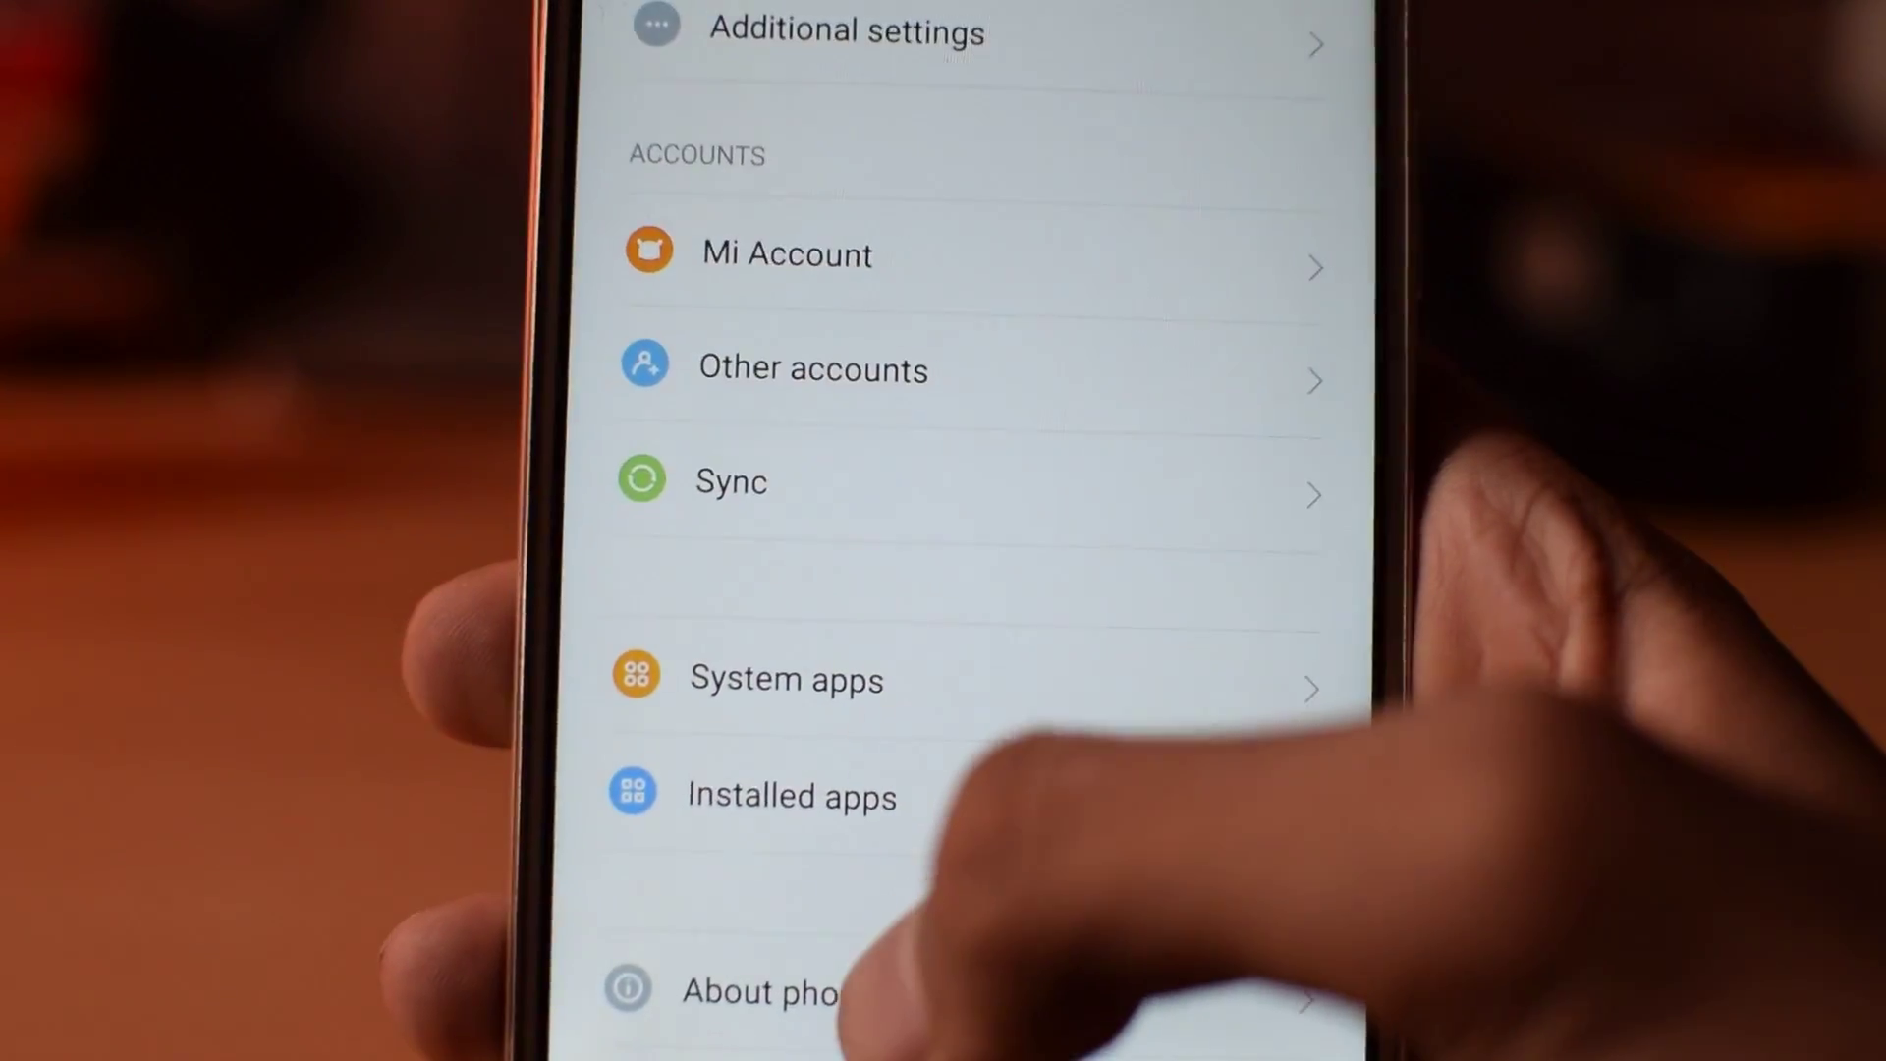
- Select the 1.24 GB MIUI Global 6.7.5 zip in Download as the local update package
{"action": "left_click", "coordinate": [796, 991]}
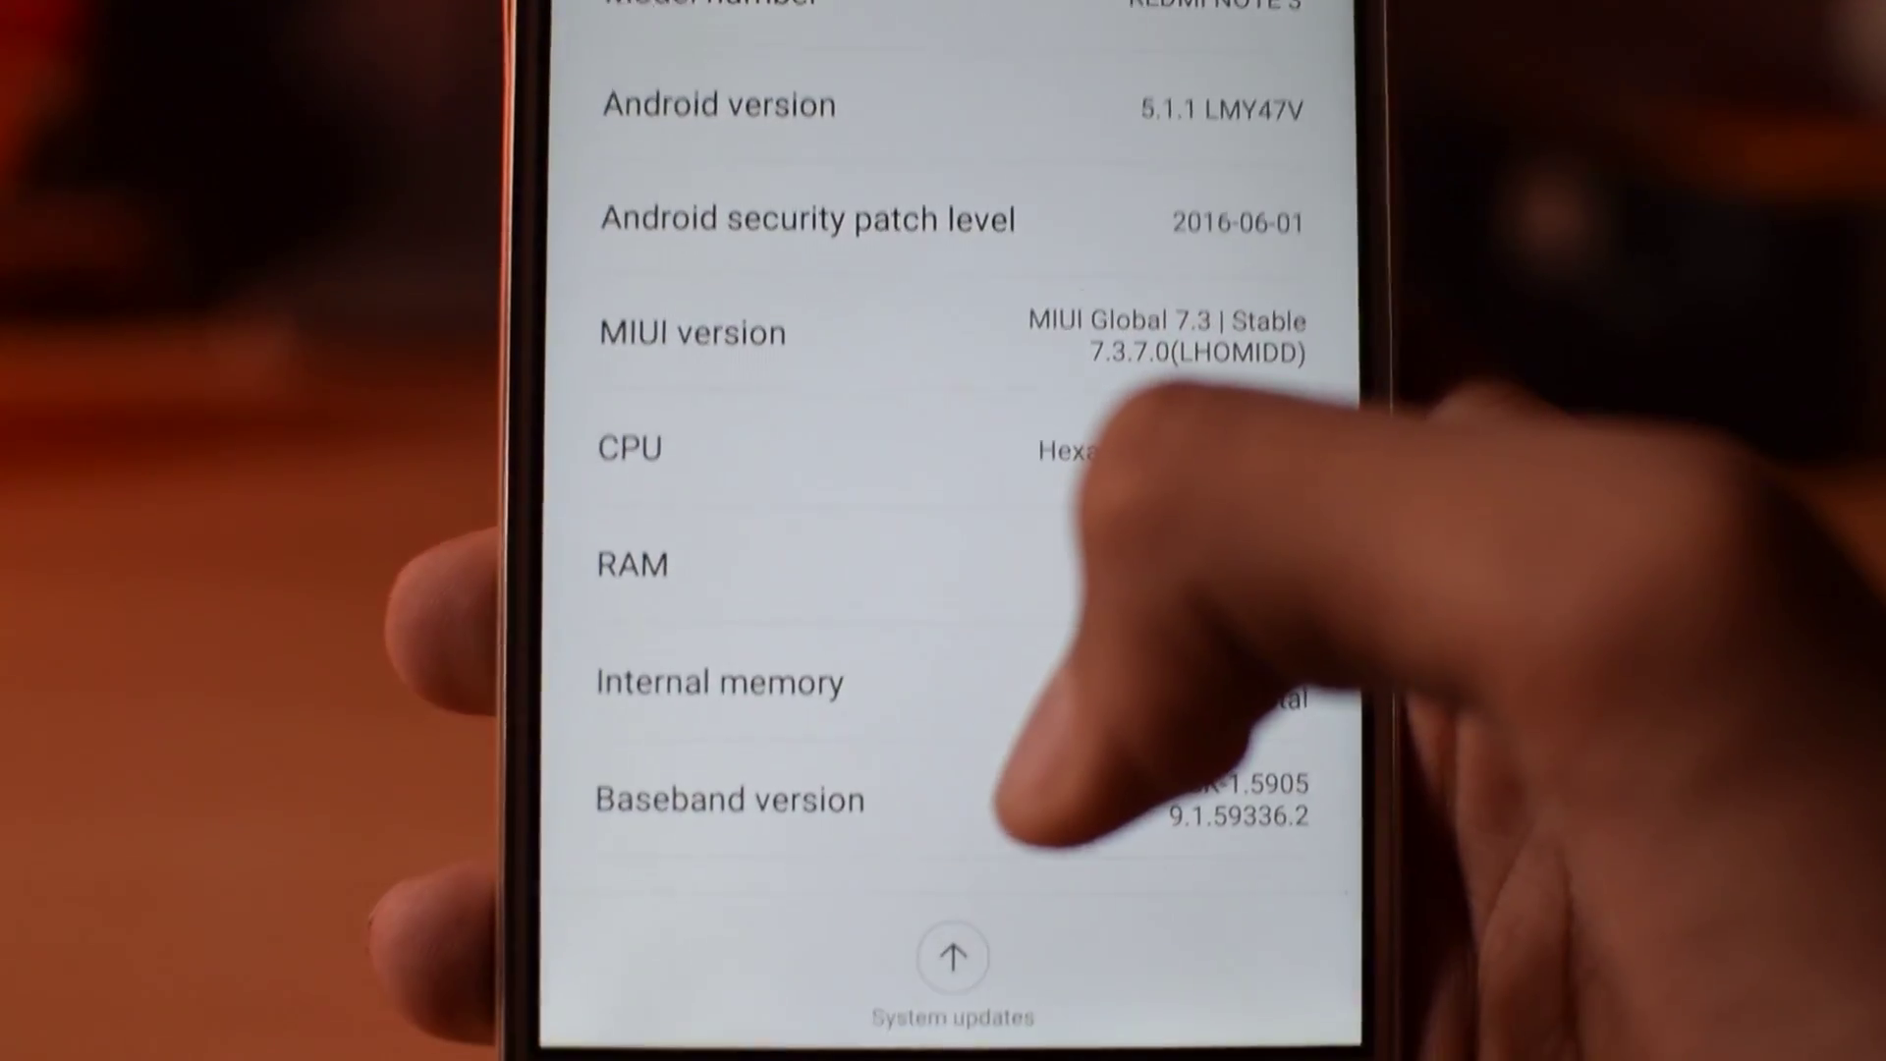
{"action": "left_click", "coordinate": [952, 957]}
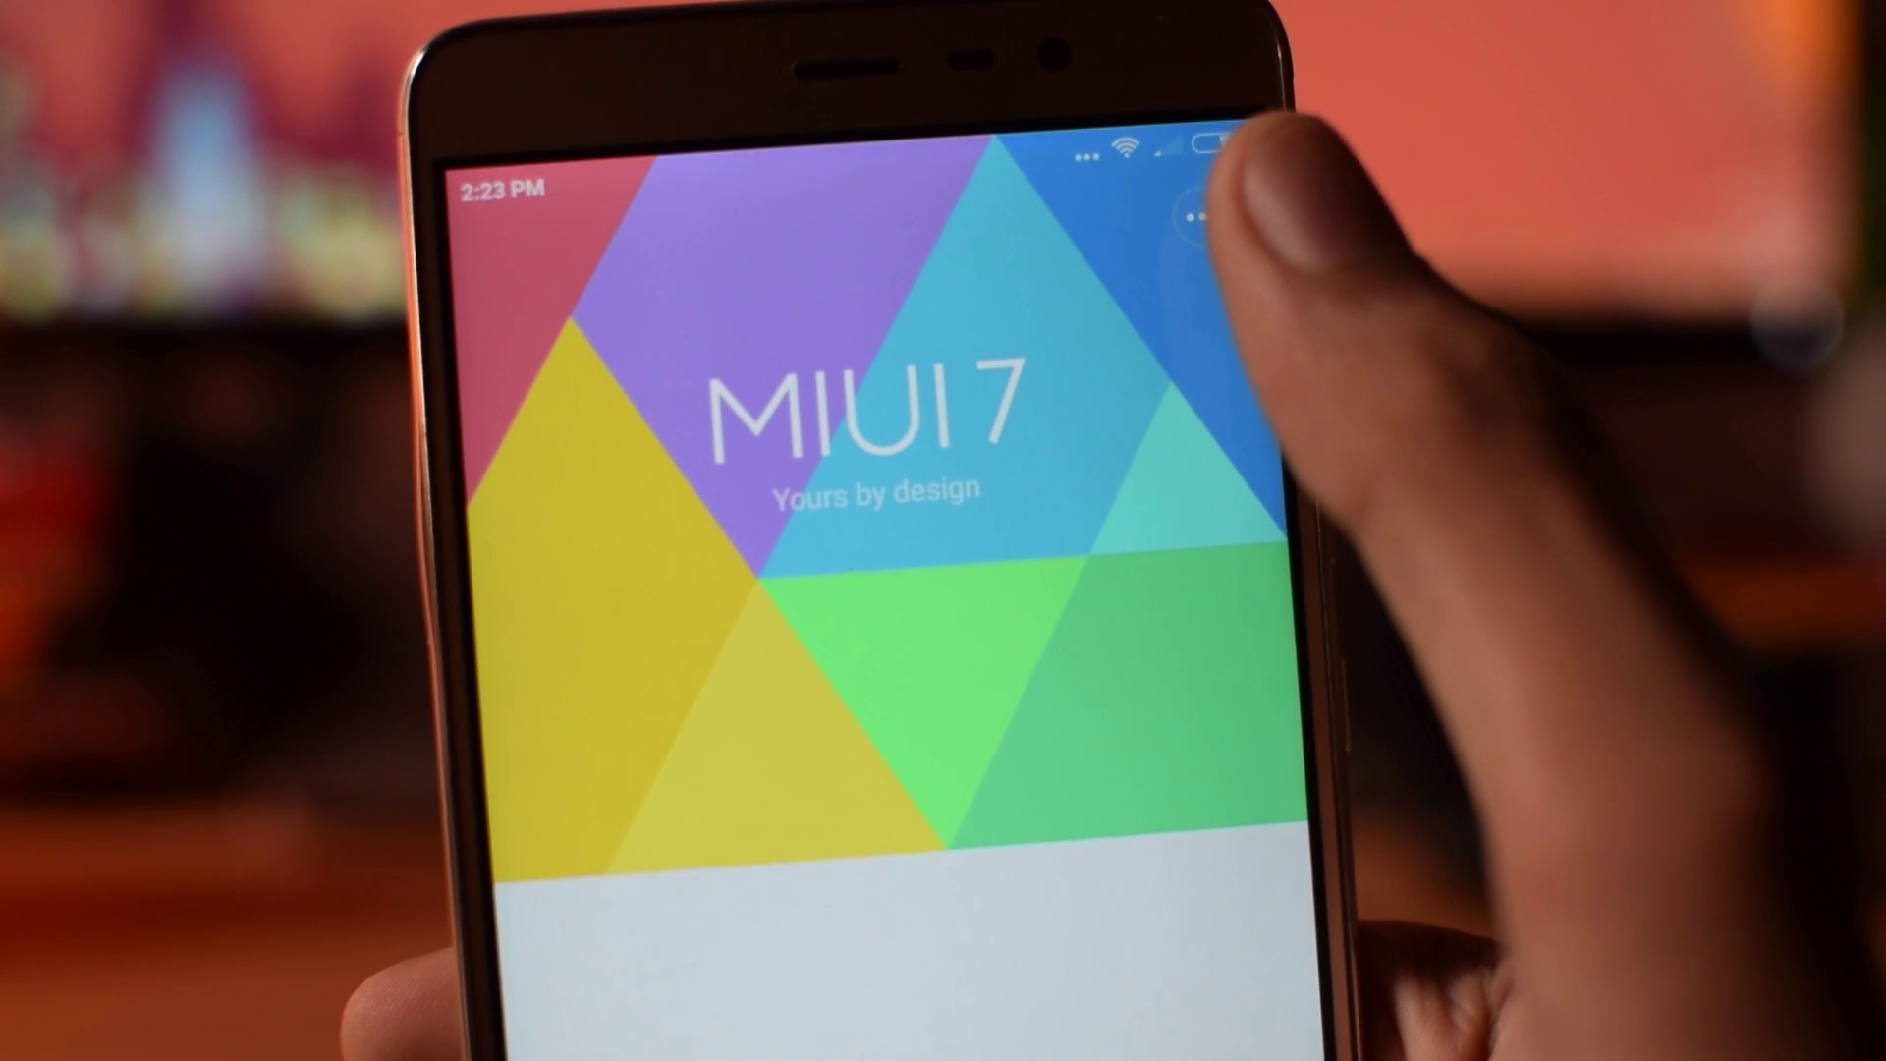
{"action": "left_click", "coordinate": [1187, 185]}
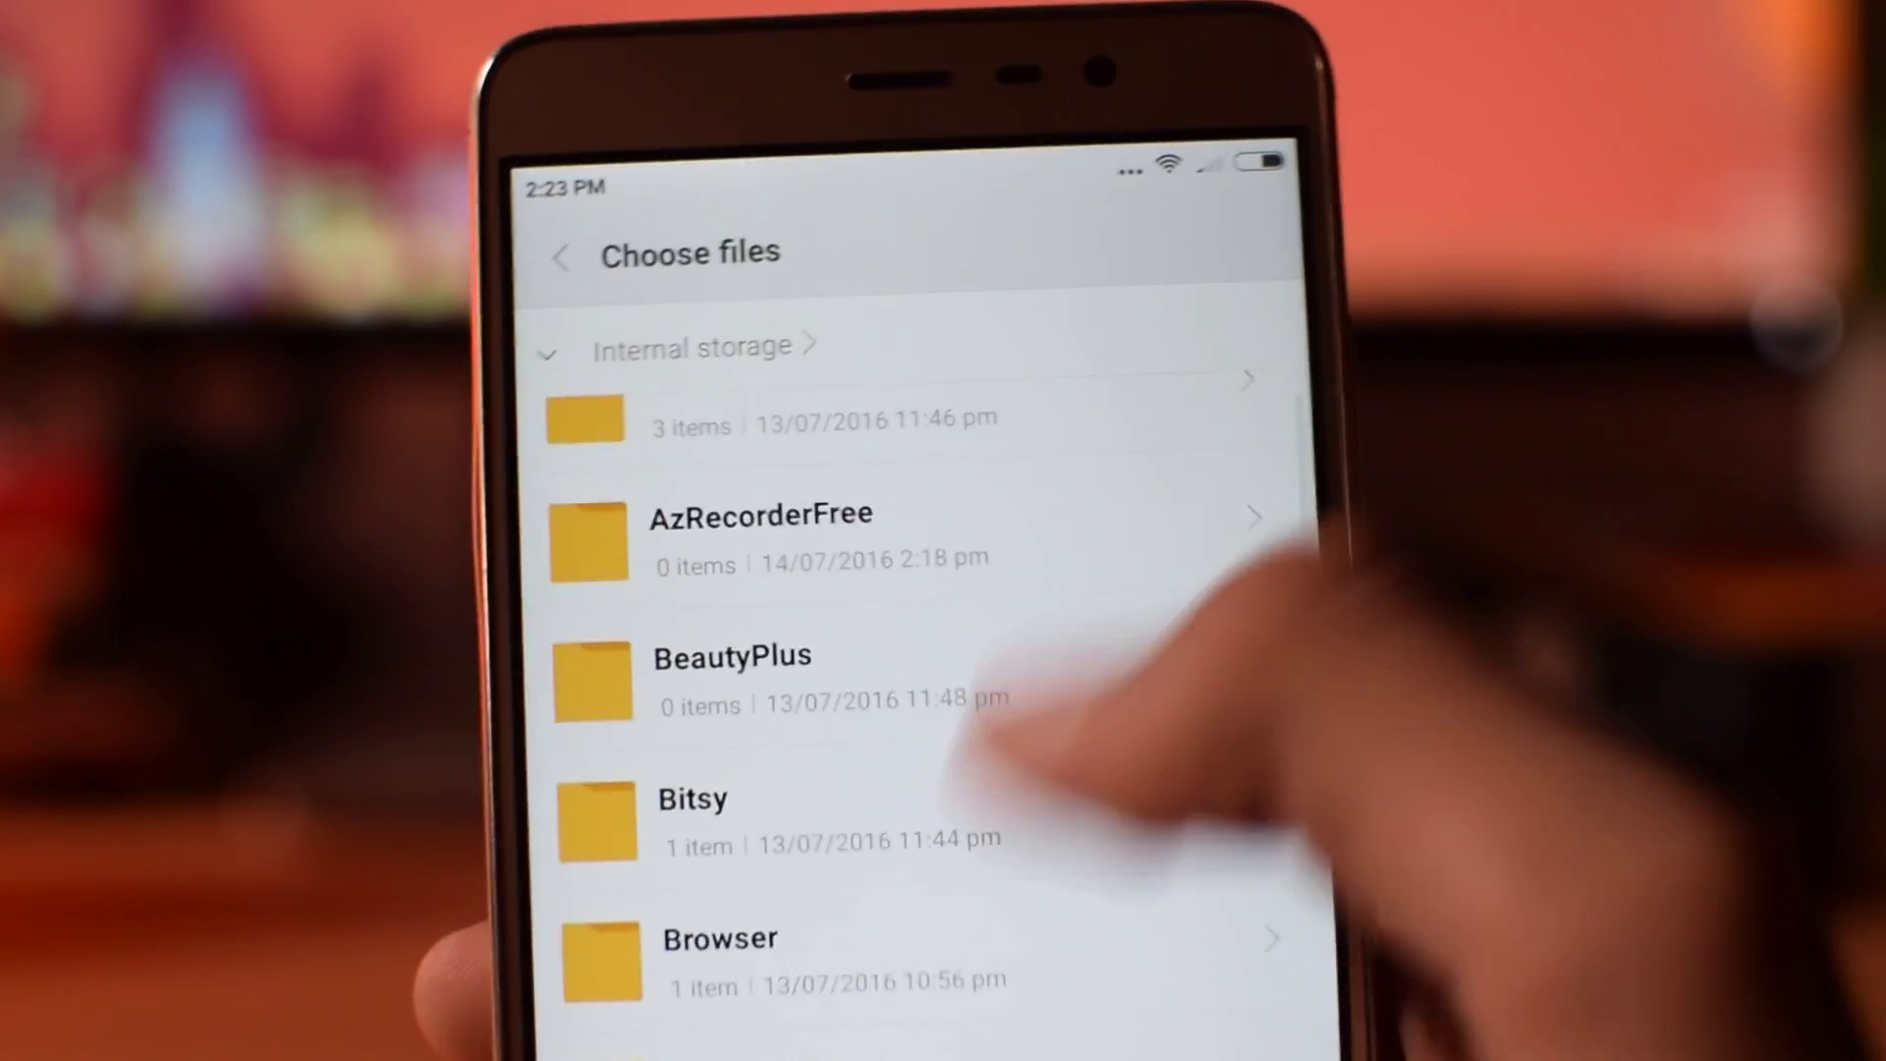
{"action": "scroll", "coordinate": [1032, 716], "scroll_direction": "down", "scroll_amount": 5}
{"action": "scroll", "coordinate": [944, 825], "scroll_direction": "down", "scroll_amount": 3}
{"action": "scroll", "coordinate": [1090, 590], "scroll_direction": "down", "scroll_amount": 2}
{"action": "scroll", "coordinate": [1047, 648], "scroll_direction": "down", "scroll_amount": 2}
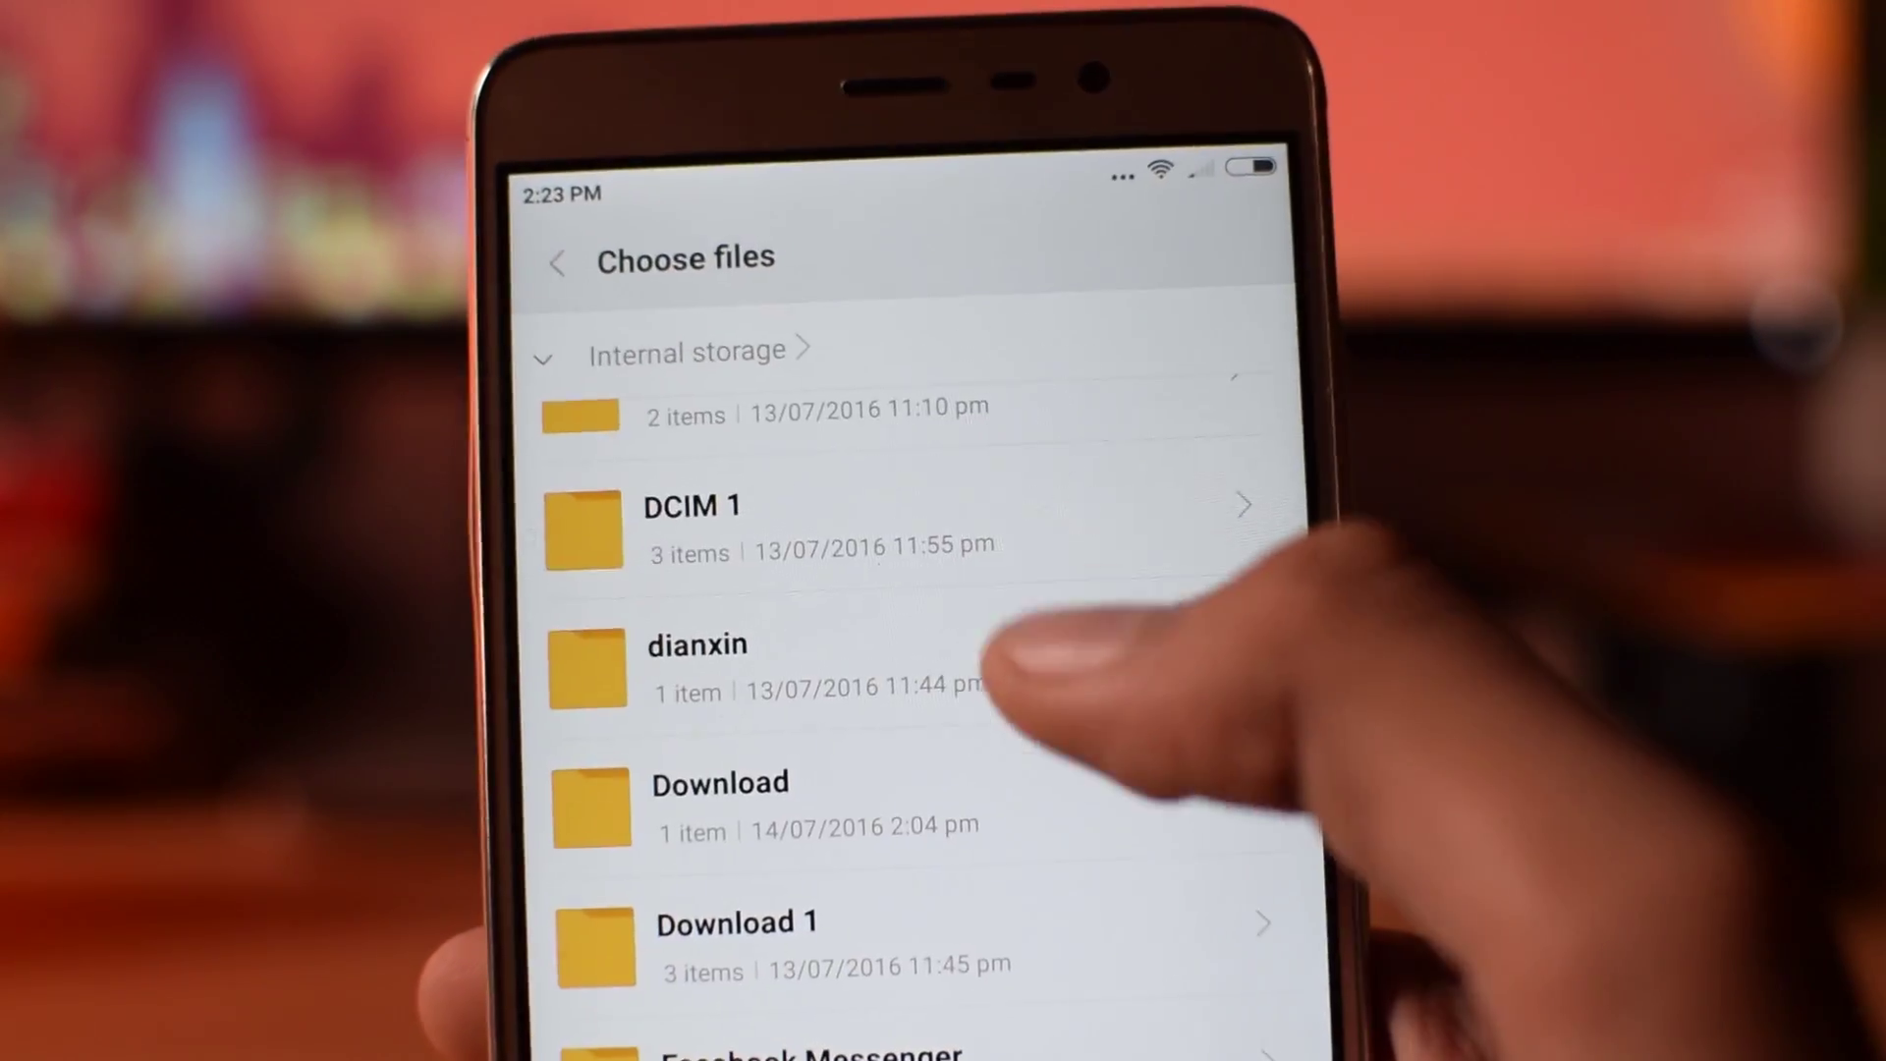
{"action": "left_click", "coordinate": [884, 789]}
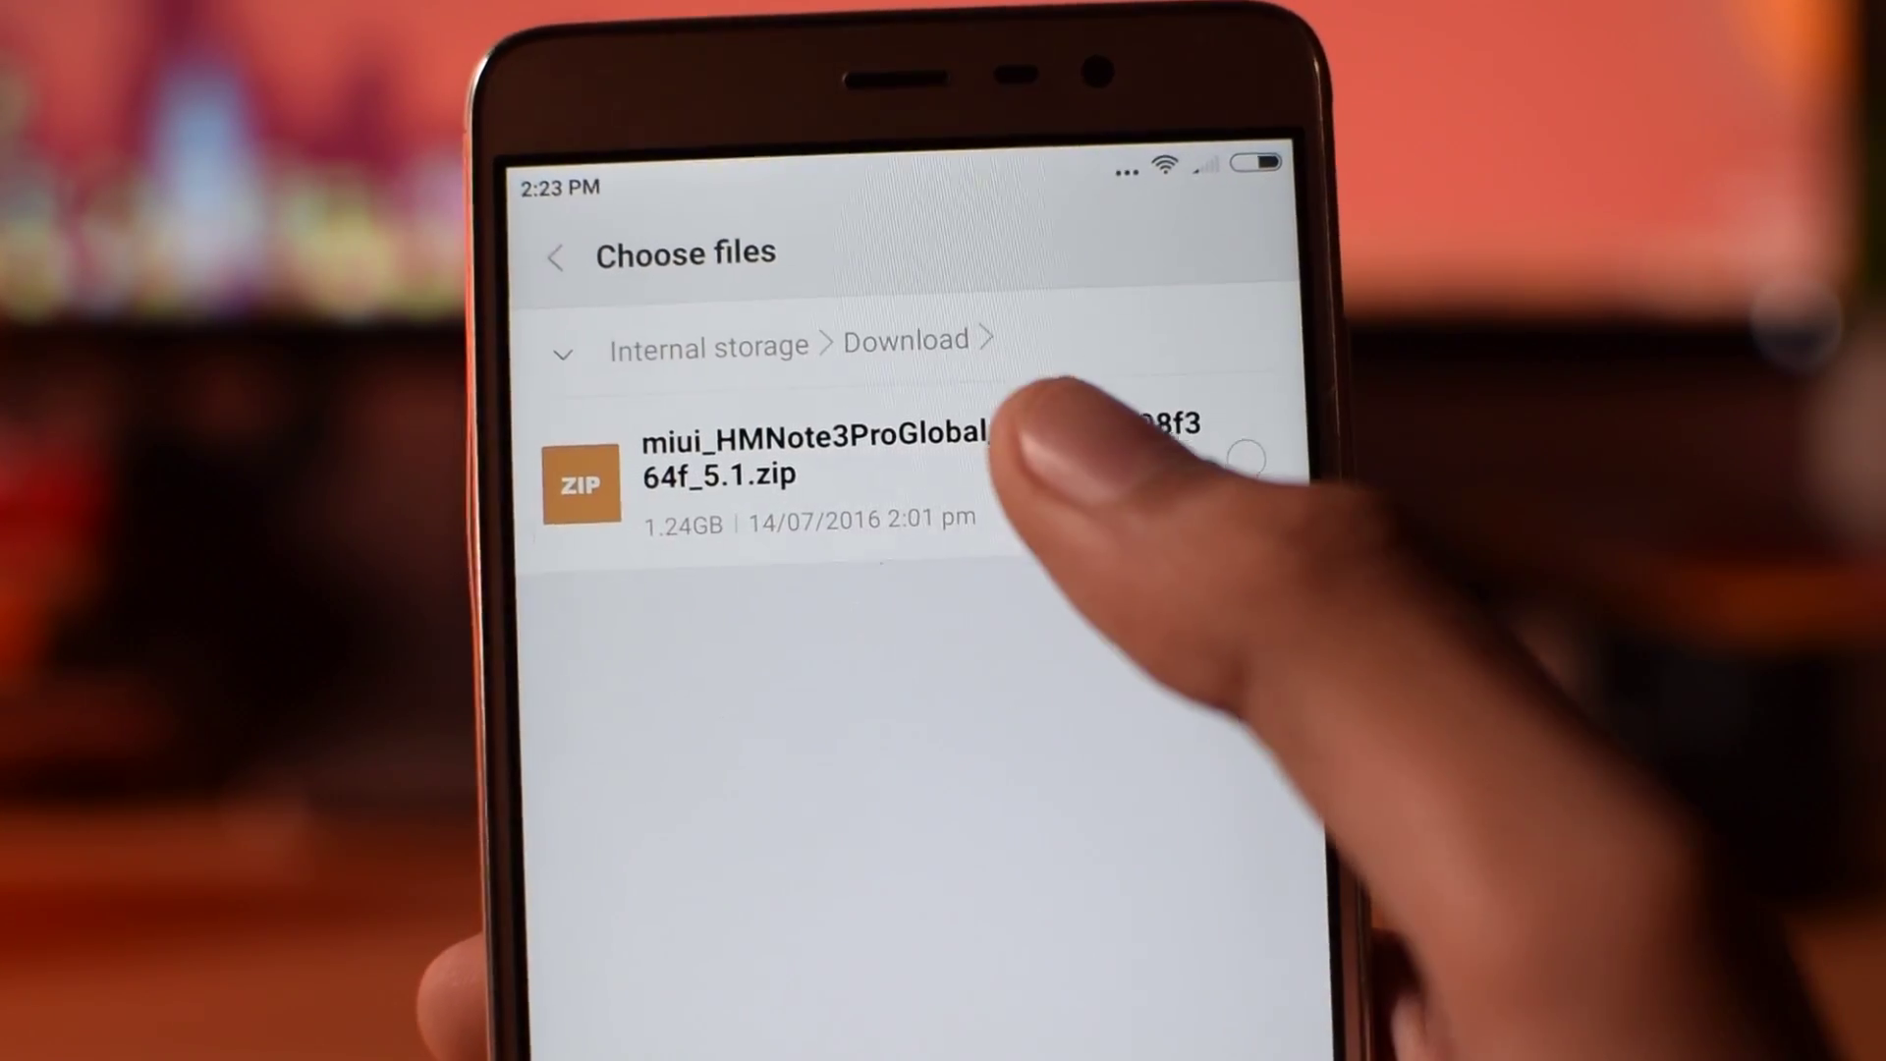
{"action": "left_click", "coordinate": [1245, 457]}
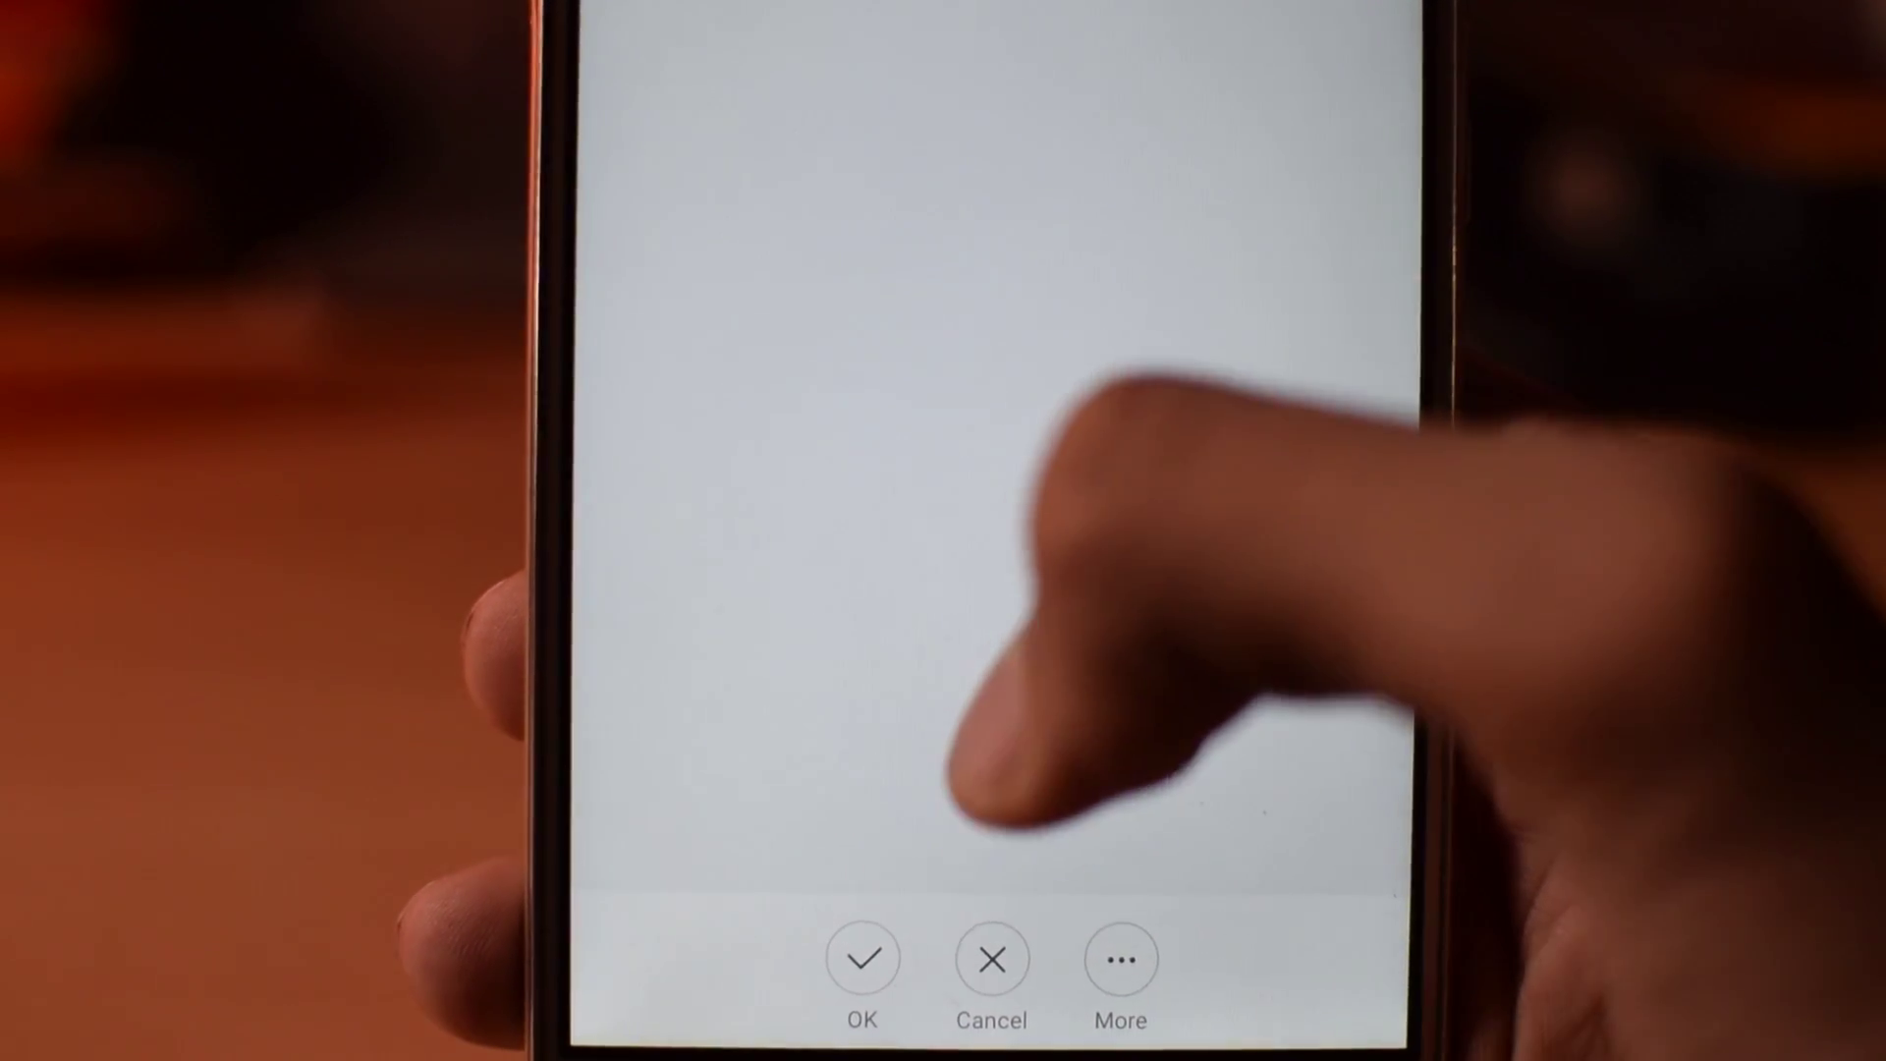
- Confirm the chosen package and accept both data-erase warnings to begin the MIUI 8 install
{"action": "left_click", "coordinate": [868, 966]}
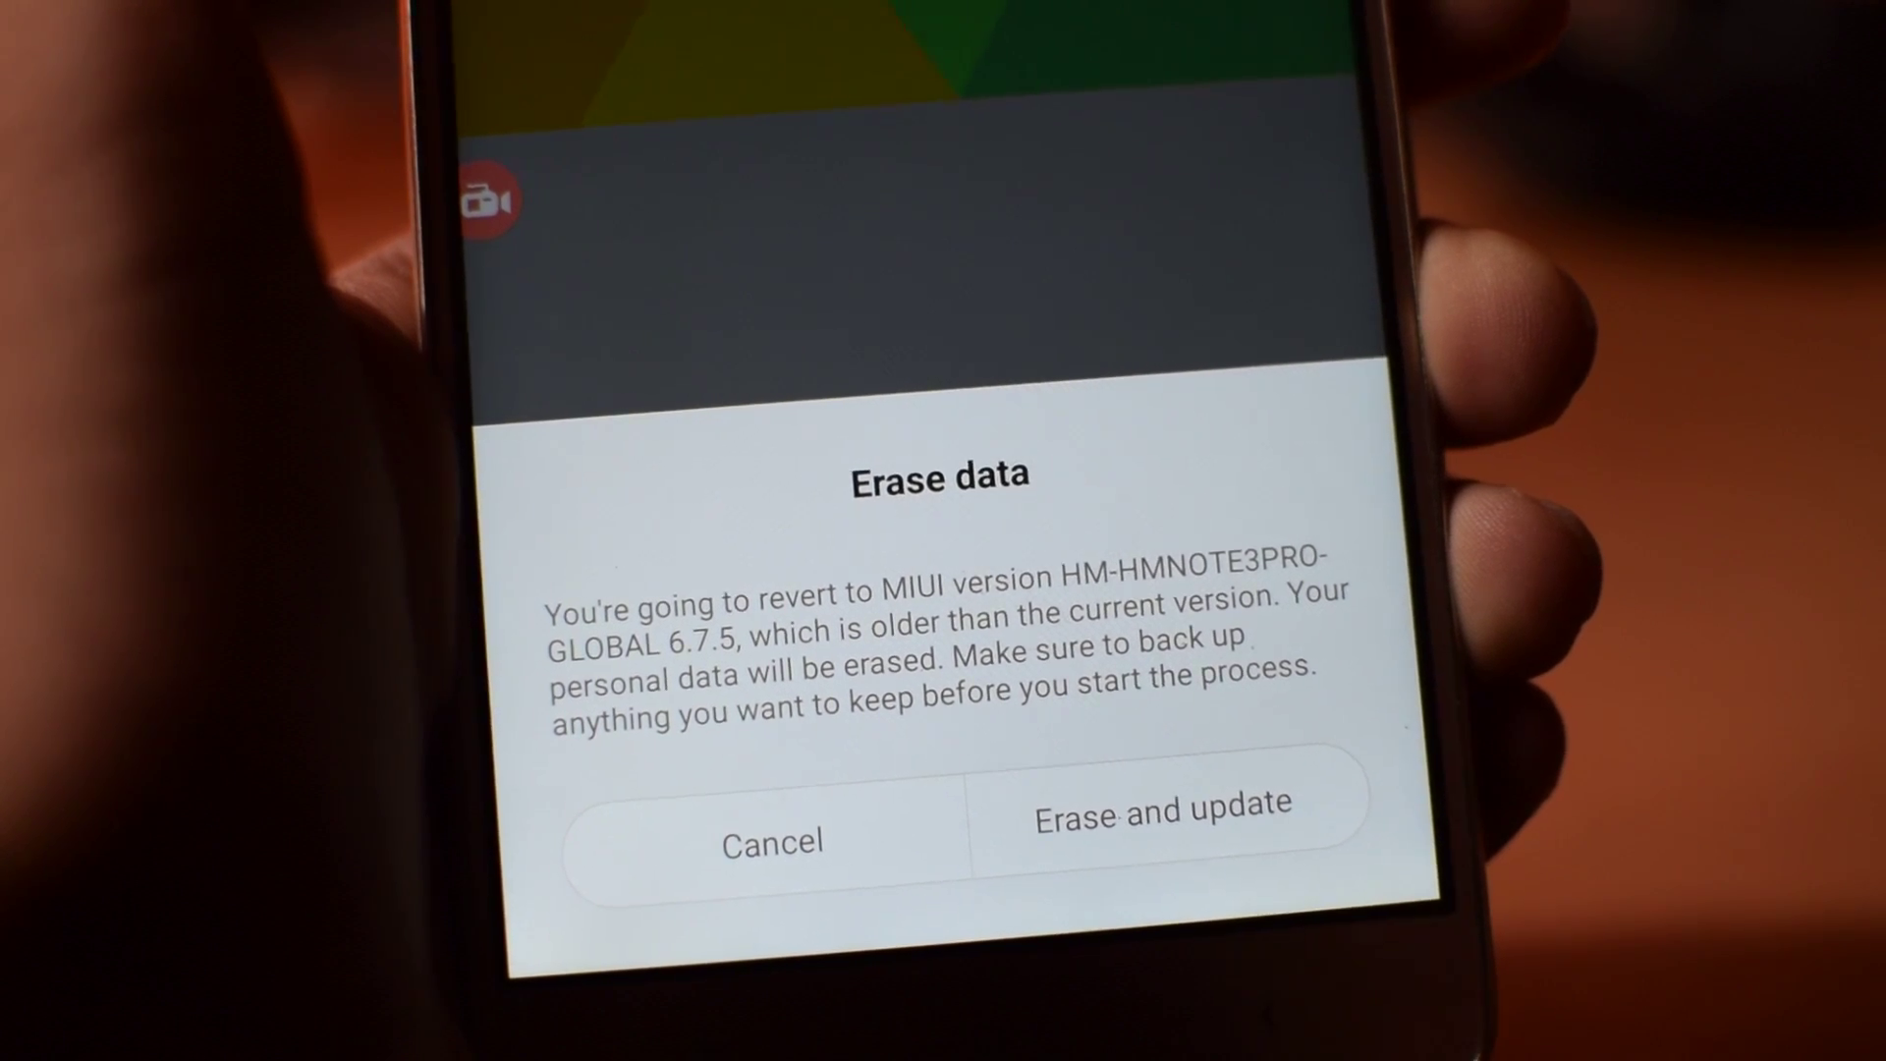
{"action": "left_click", "coordinate": [1185, 803]}
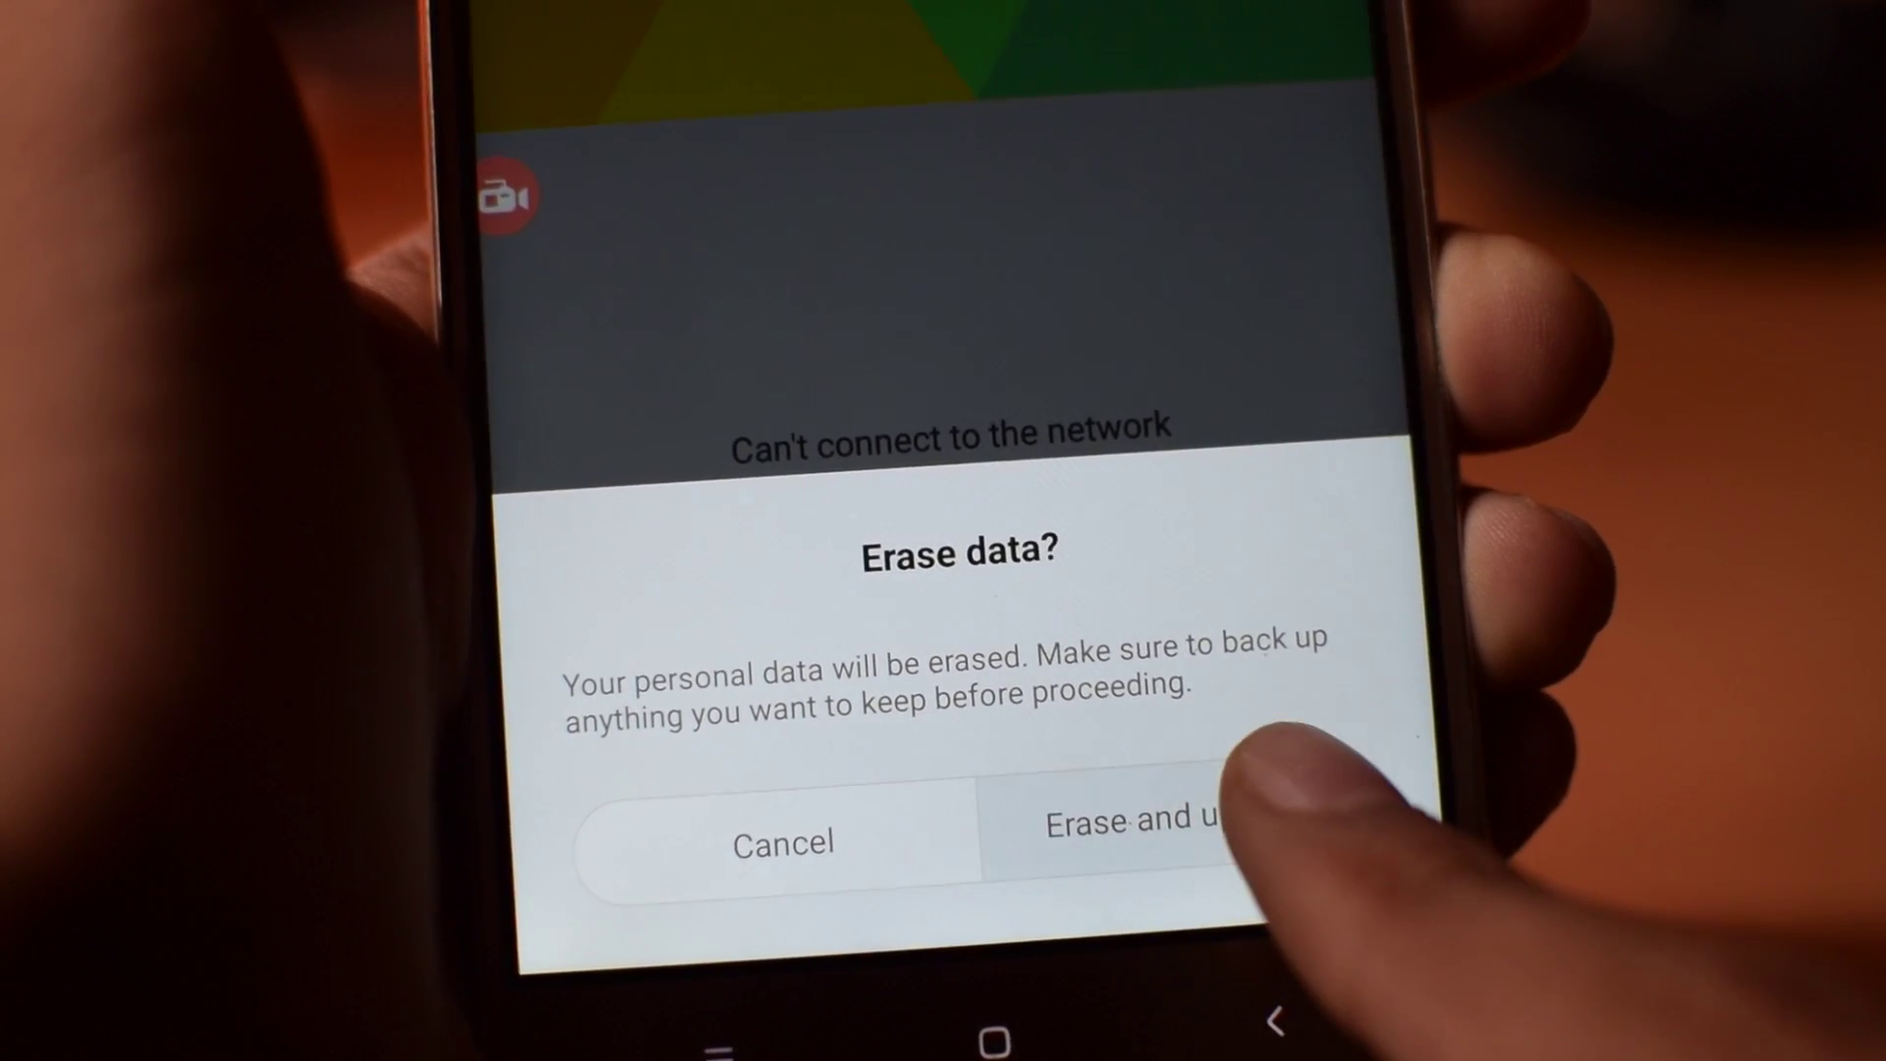
{"action": "left_click", "coordinate": [1245, 807]}
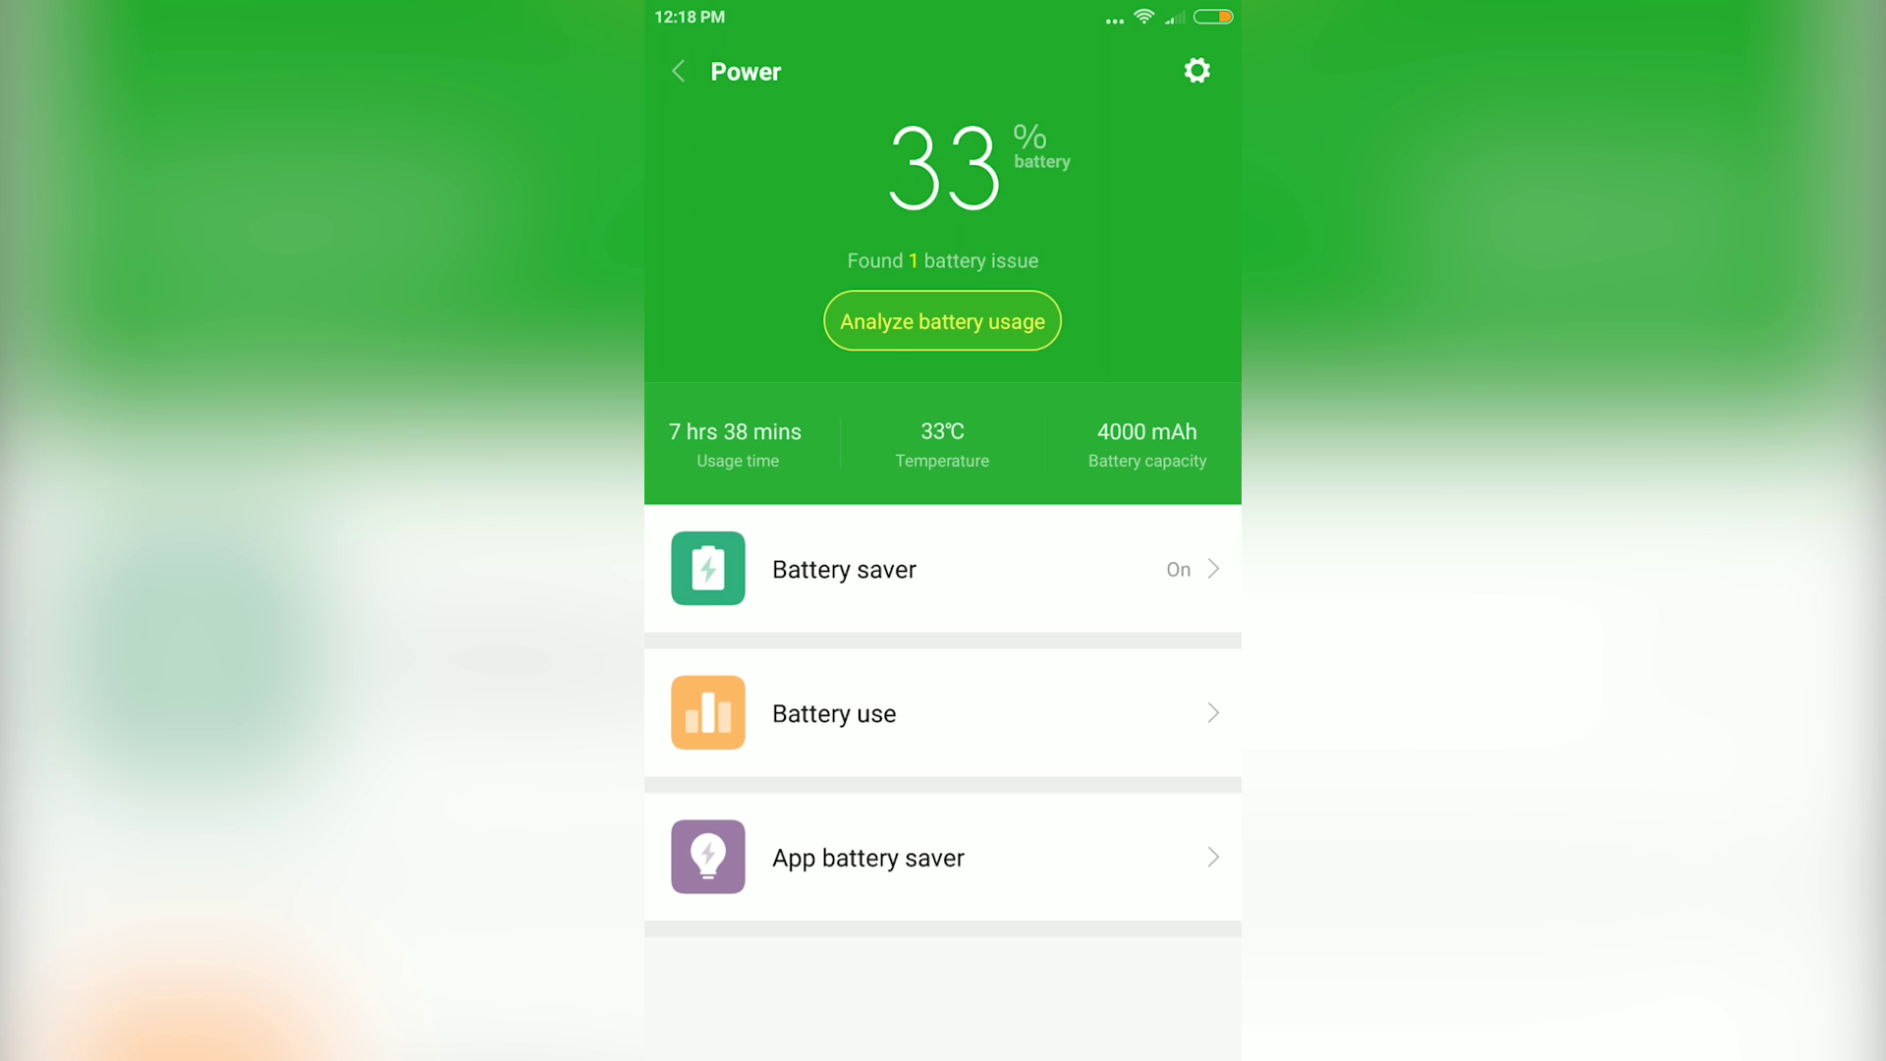
- Enable a dual copy of Facebook and view its second icon on the next home page
{"action": "key", "text": "Home"}
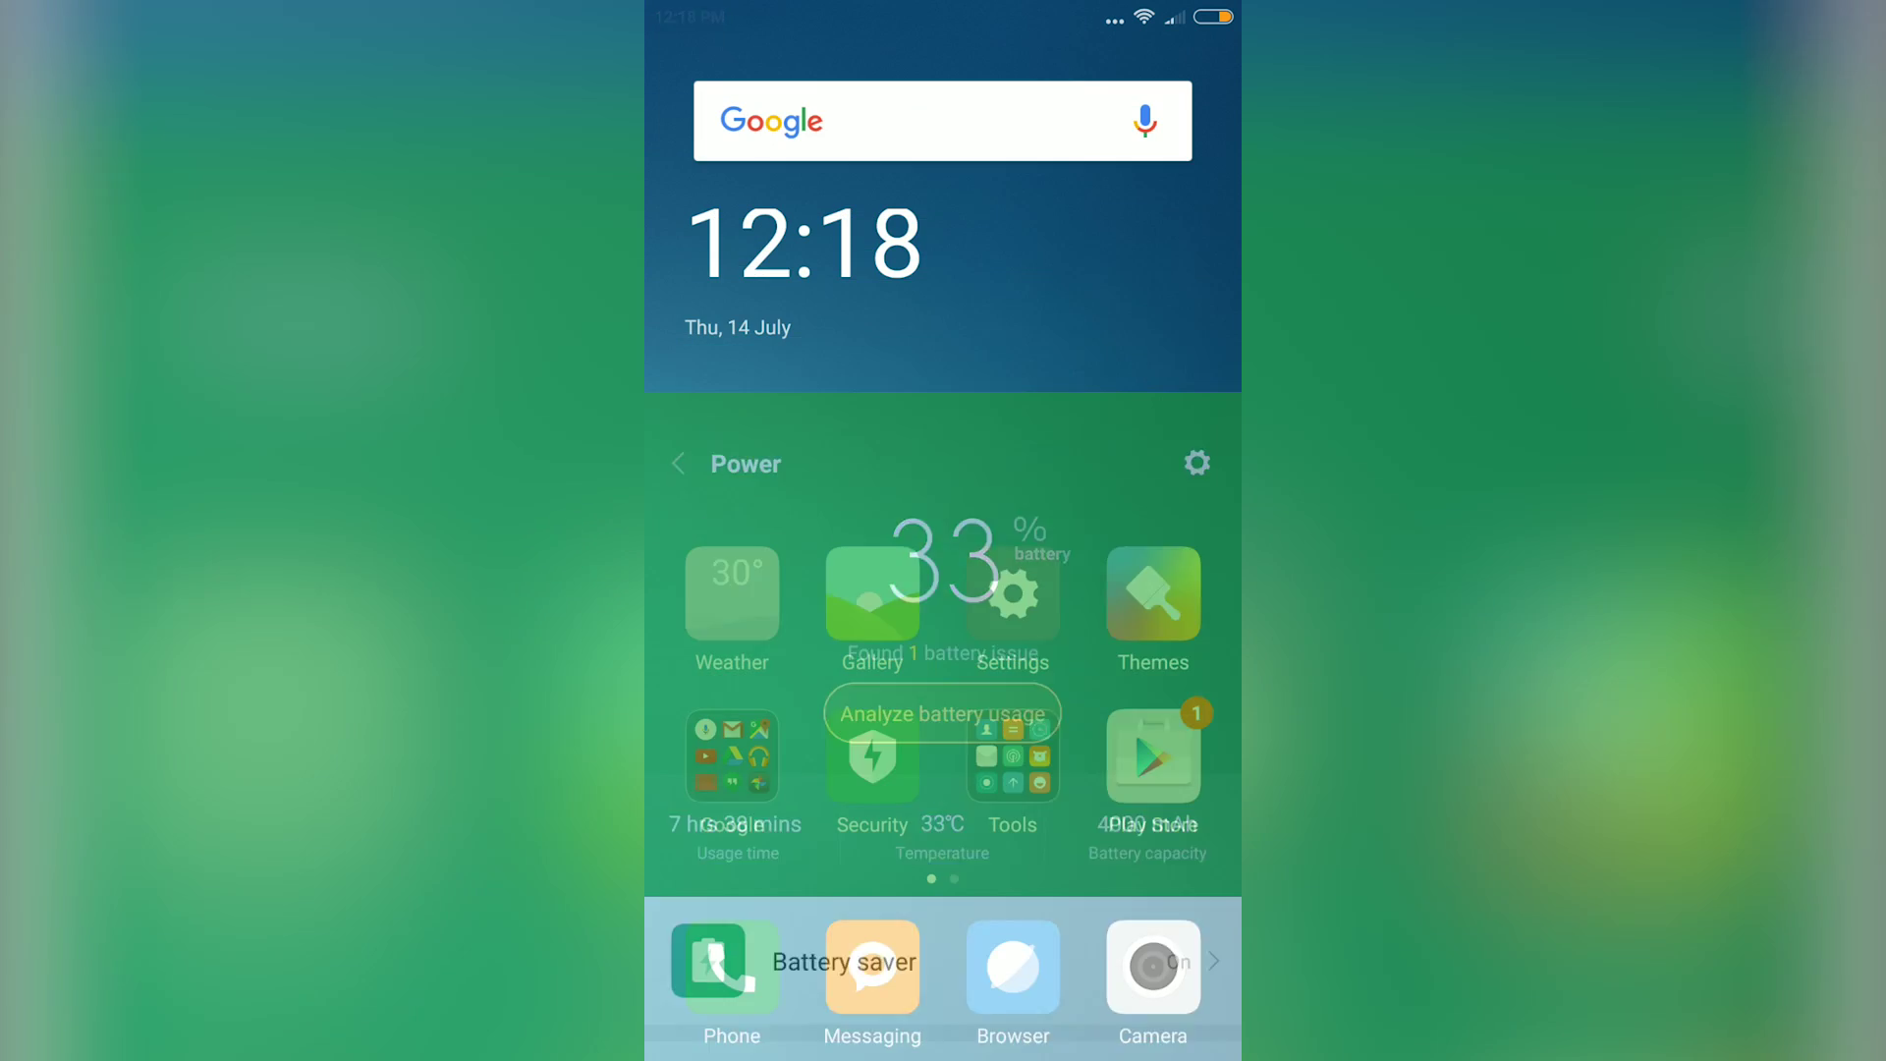
{"action": "left_click_drag", "start_coordinate": [1121, 664], "coordinate": [737, 664]}
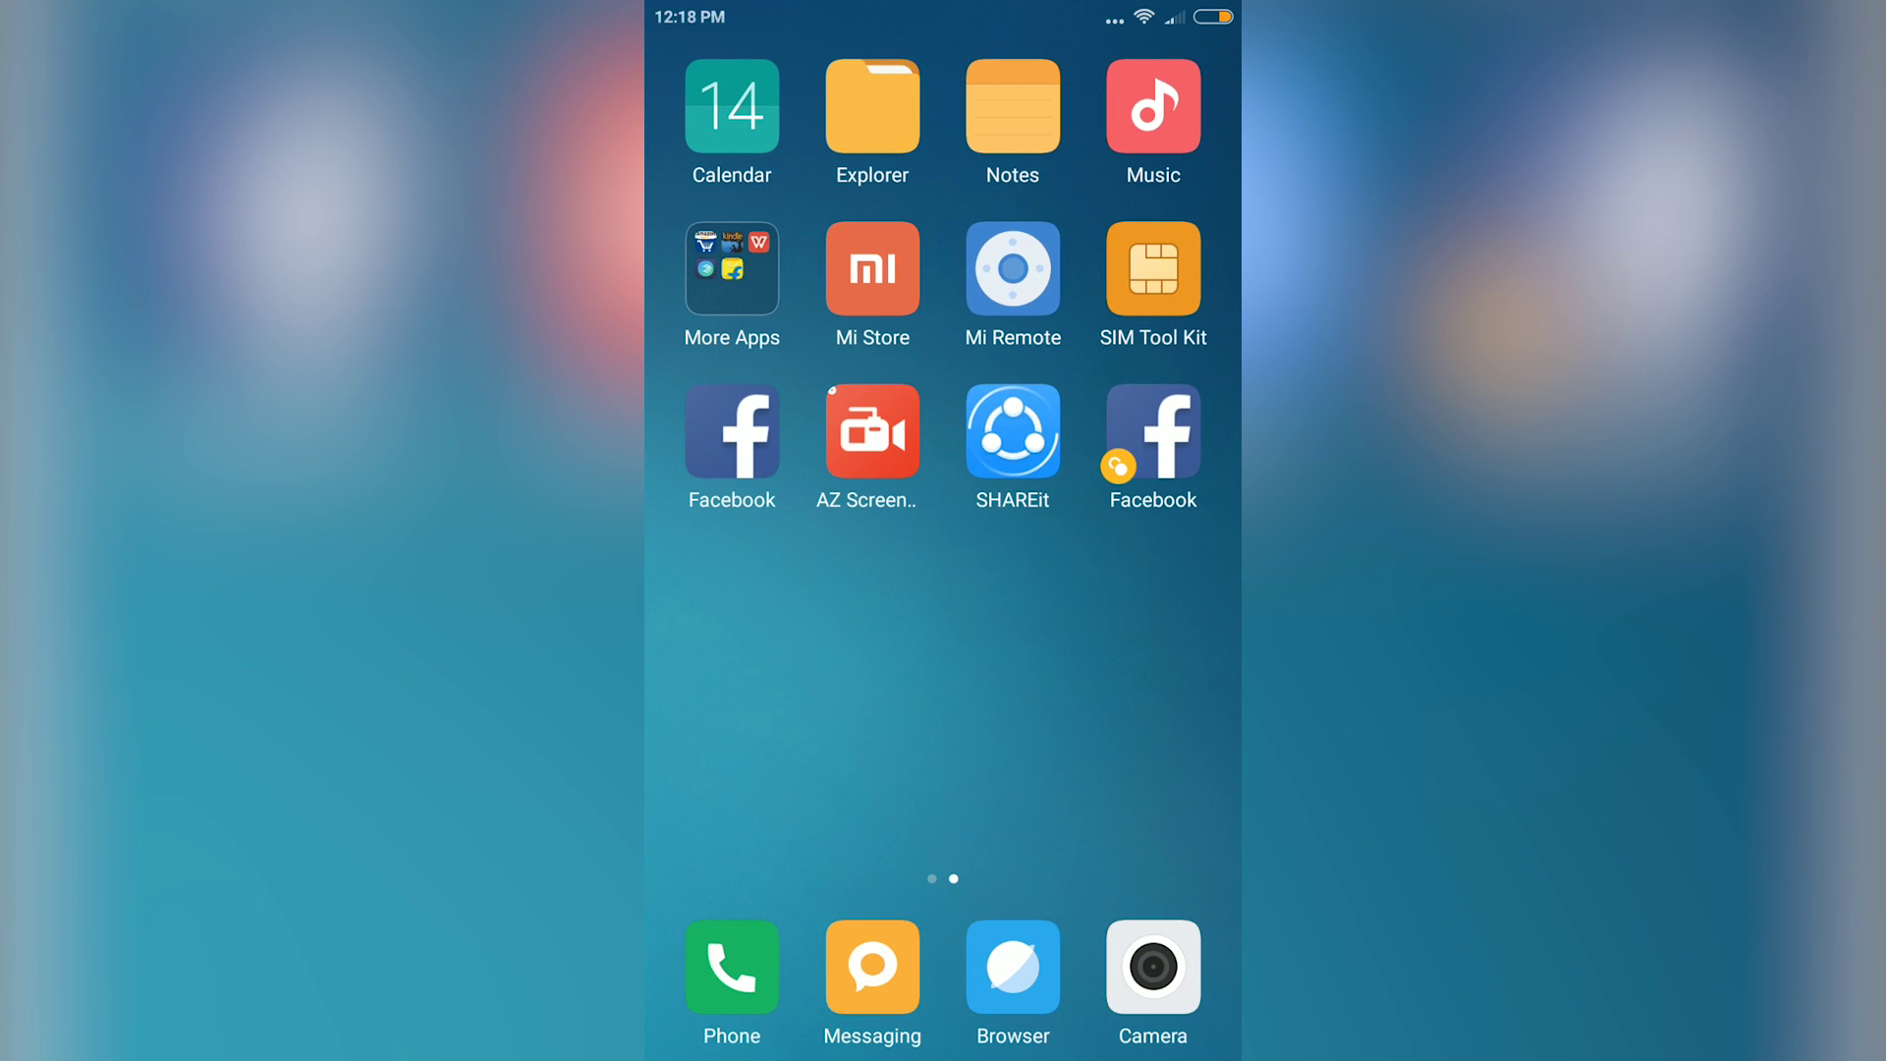
{"action": "left_click_drag", "start_coordinate": [943, 8], "coordinate": [943, 591]}
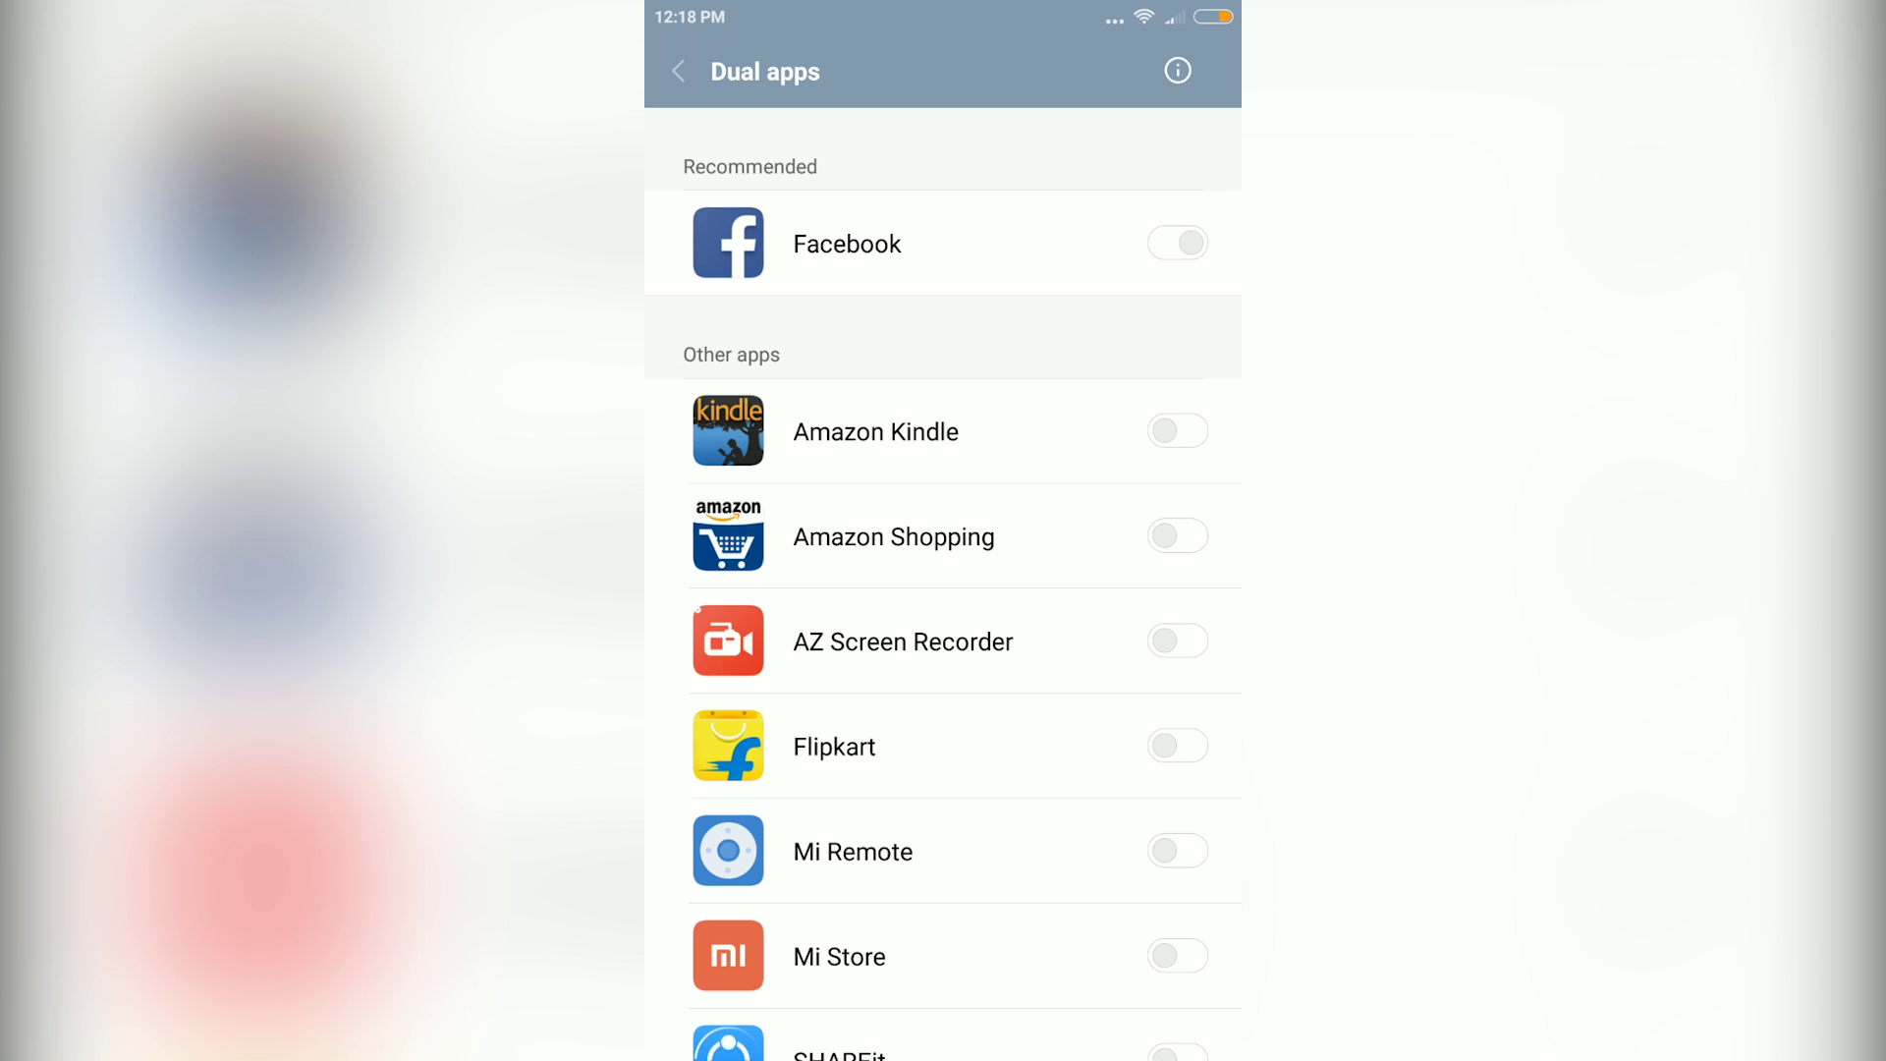
{"action": "left_click", "coordinate": [1178, 242]}
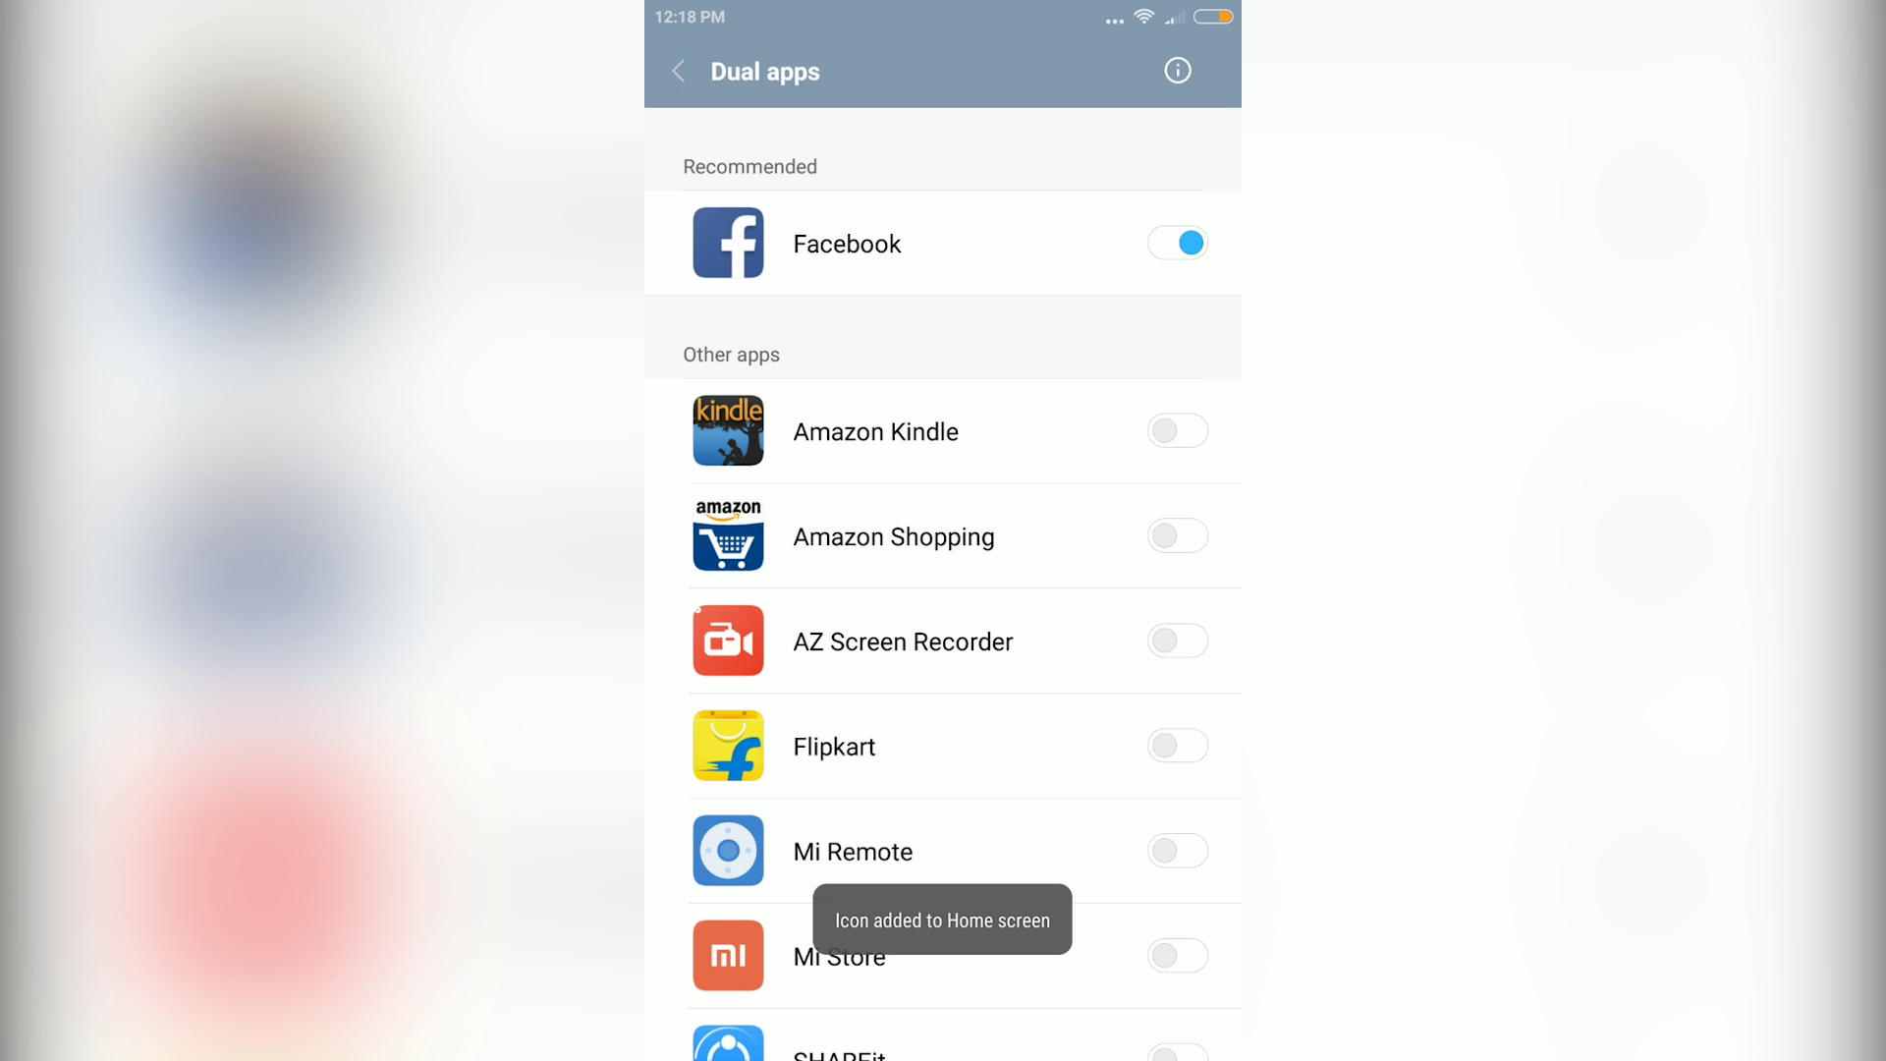
{"action": "key", "text": "Home"}
{"action": "left_click_drag", "start_coordinate": [1119, 664], "coordinate": [737, 664]}
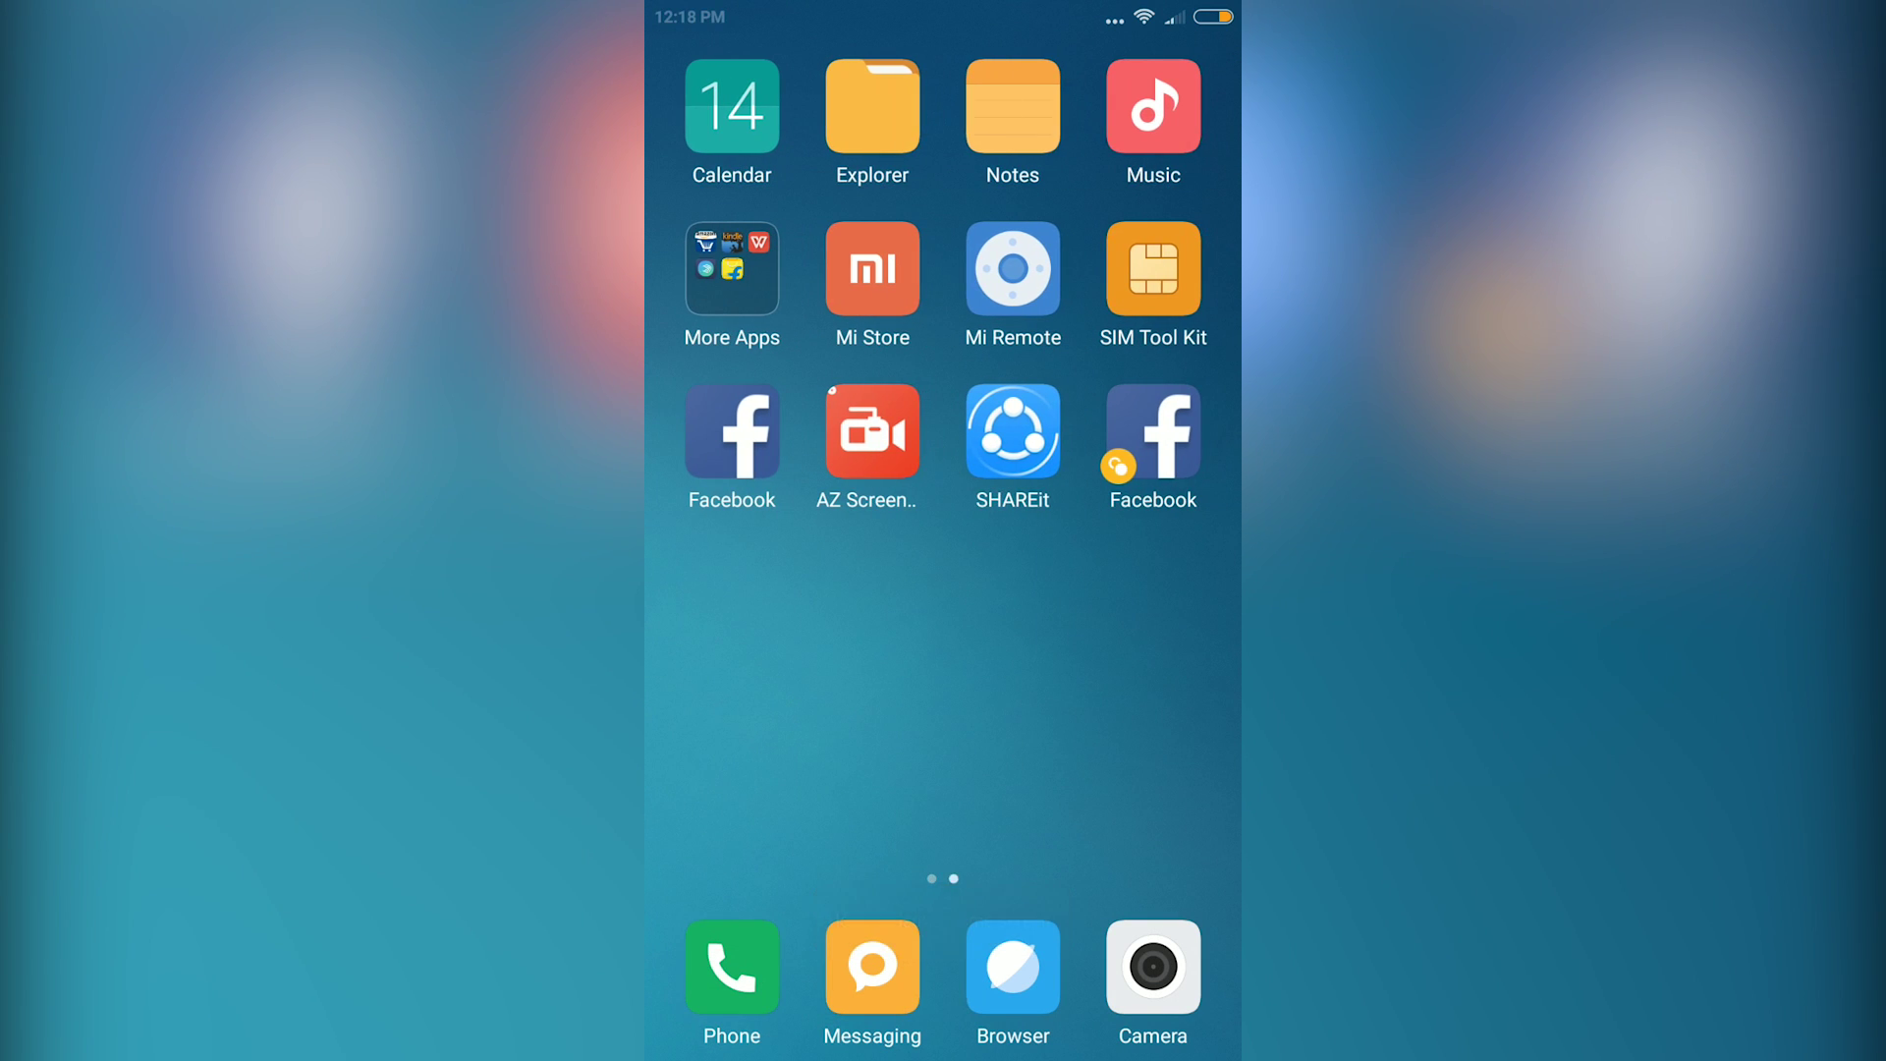
- Open Messaging briefly, return home, then launch the Security app
{"action": "left_click", "coordinate": [872, 968]}
{"action": "key", "text": "Home"}
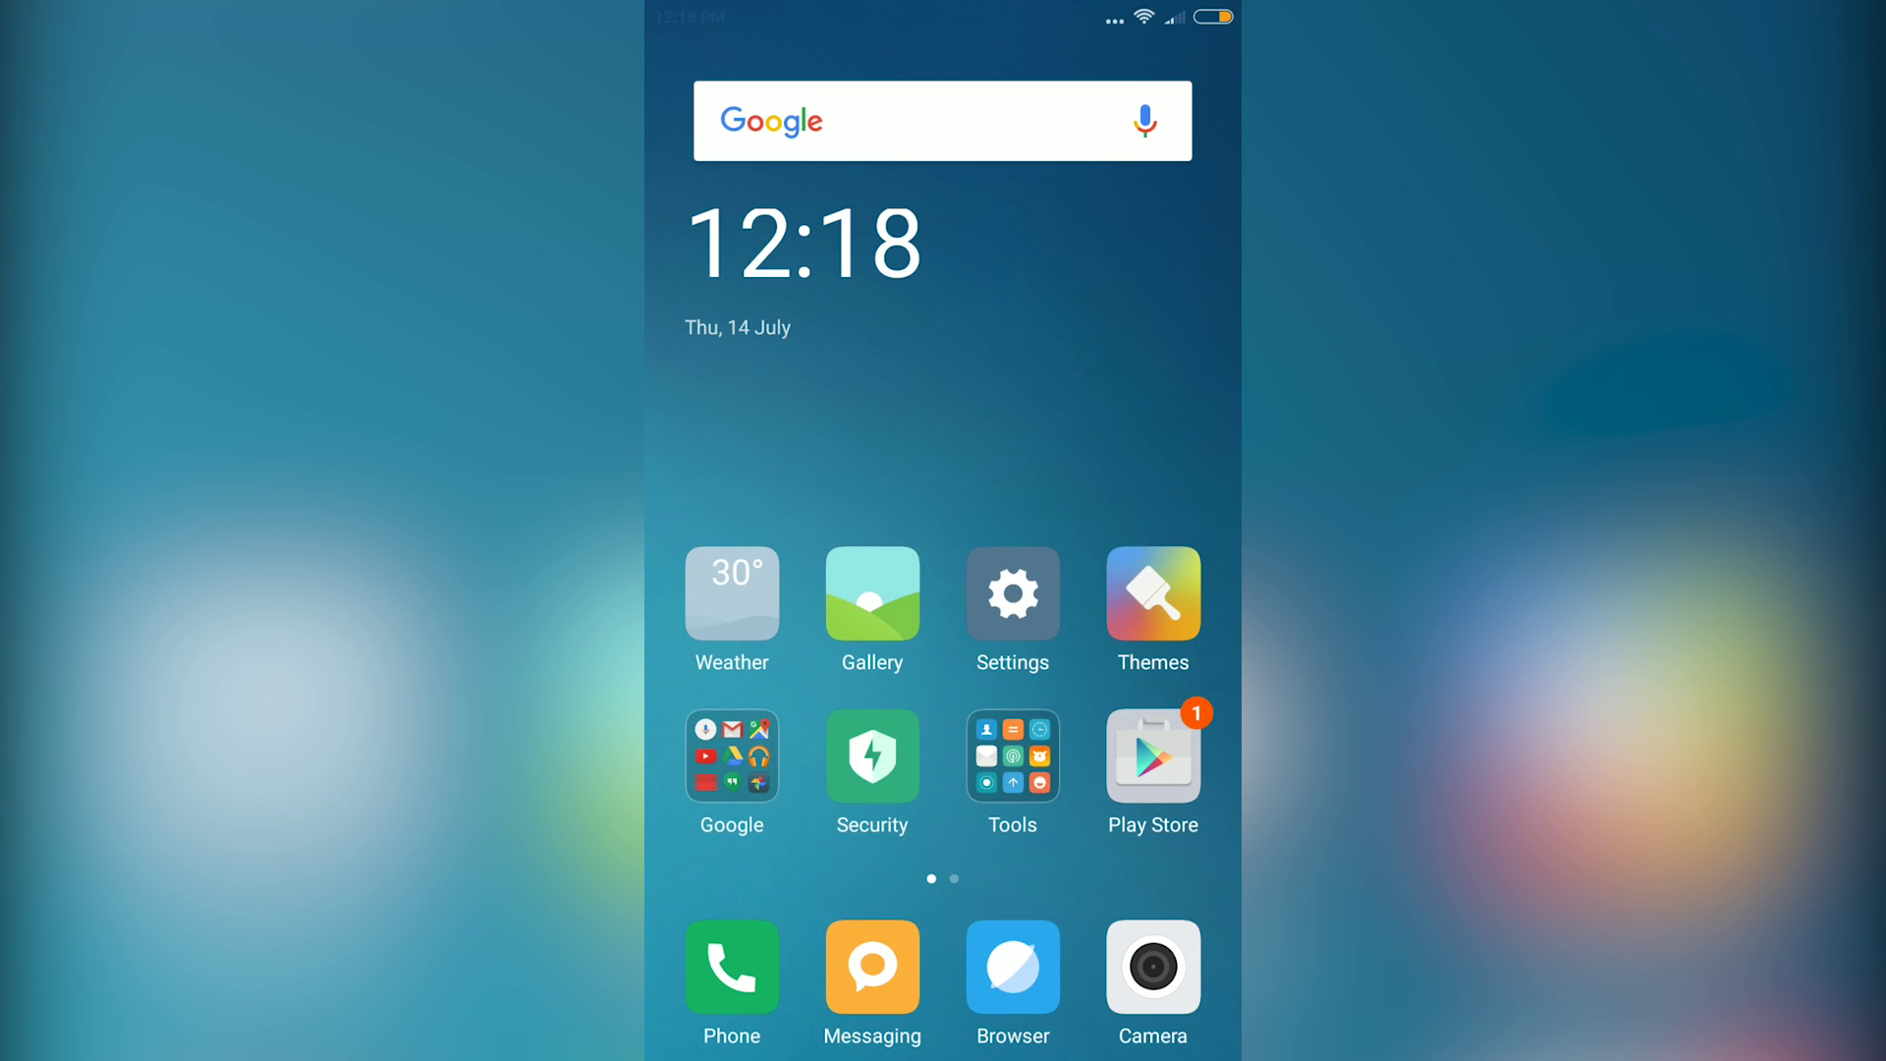
{"action": "left_click", "coordinate": [872, 758]}
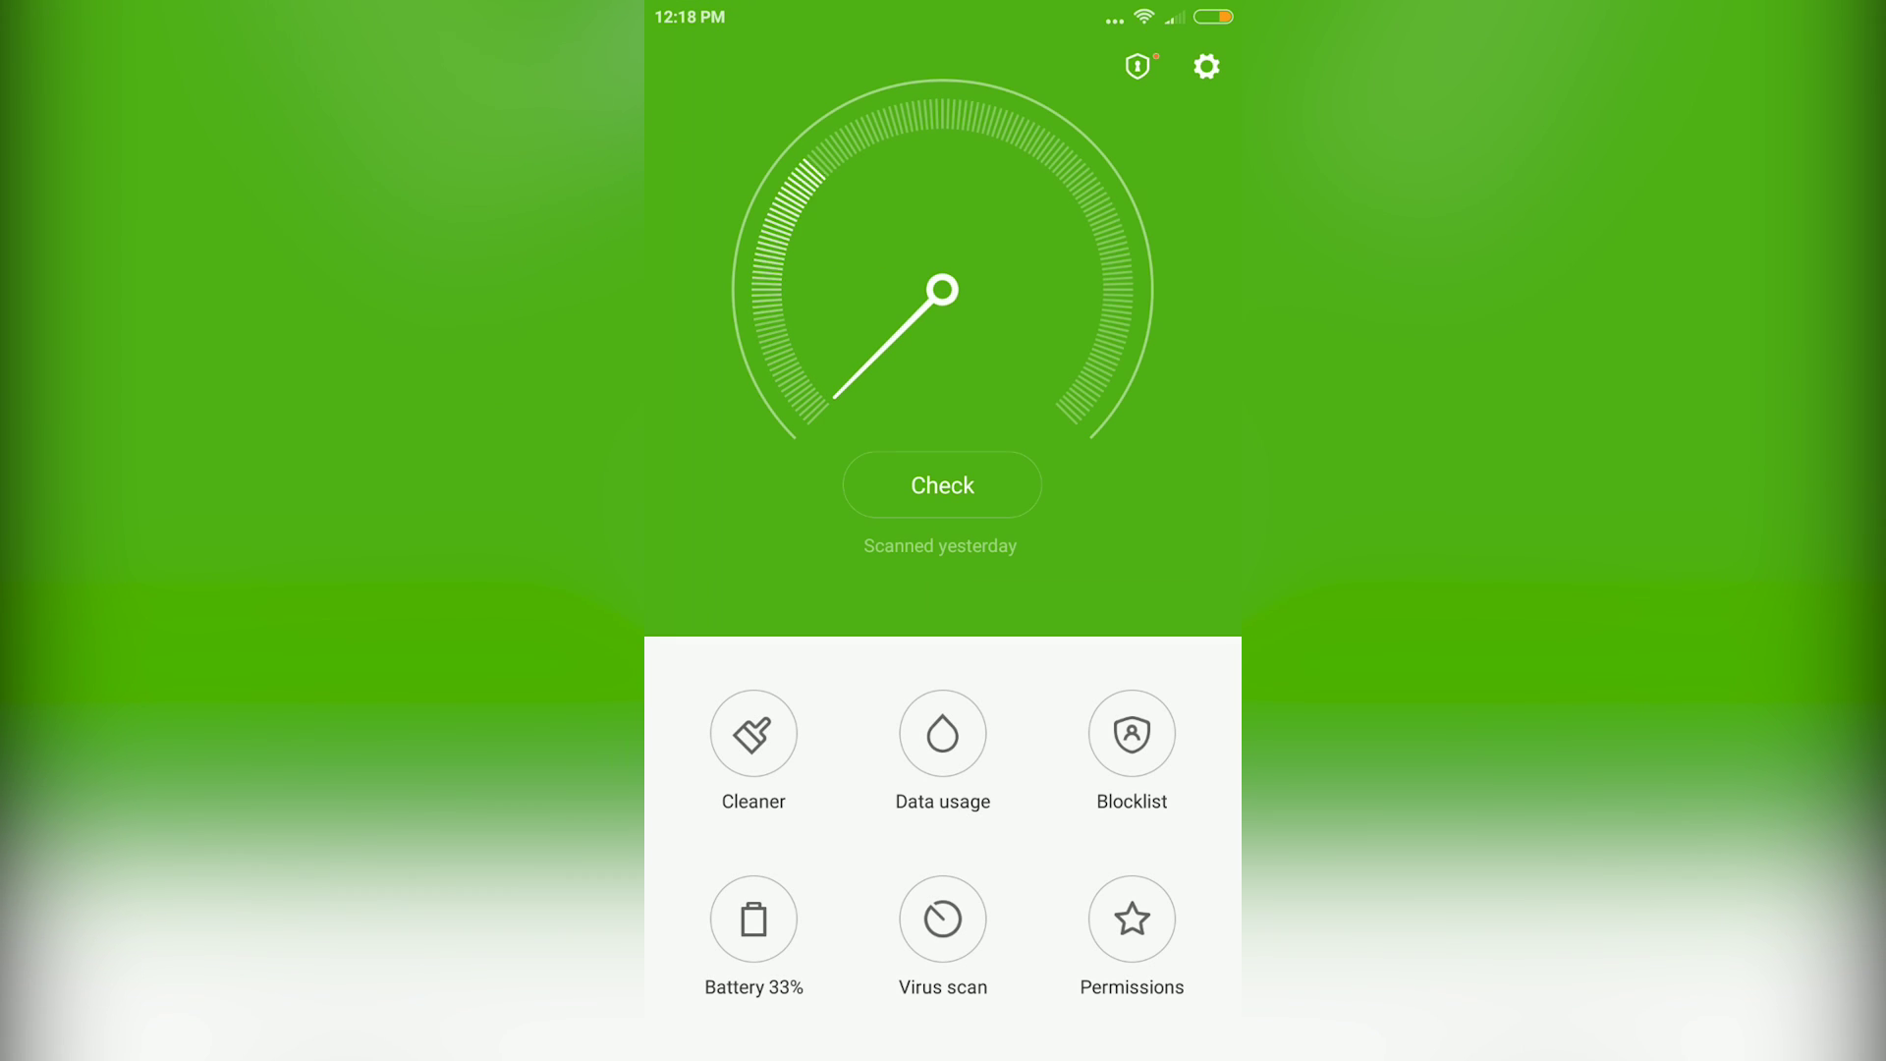